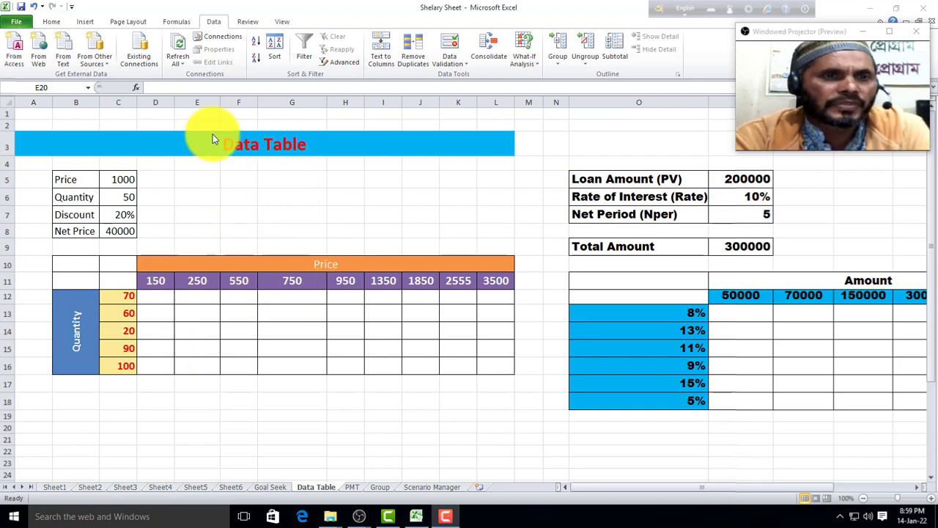
click(211, 24)
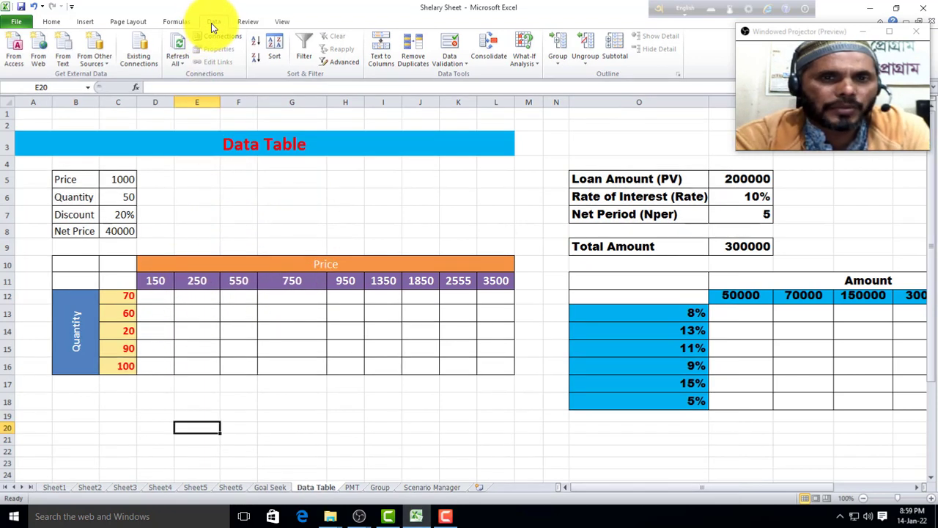
click(538, 65)
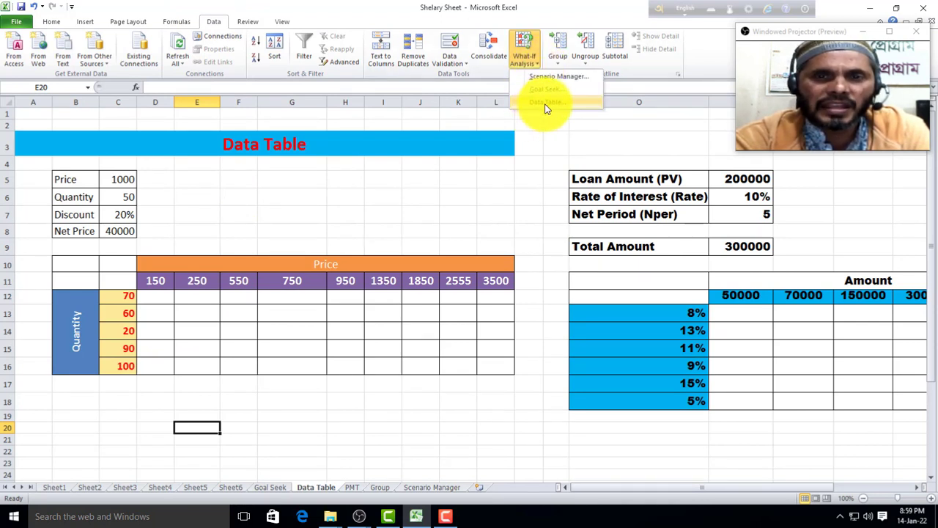
click(200, 196)
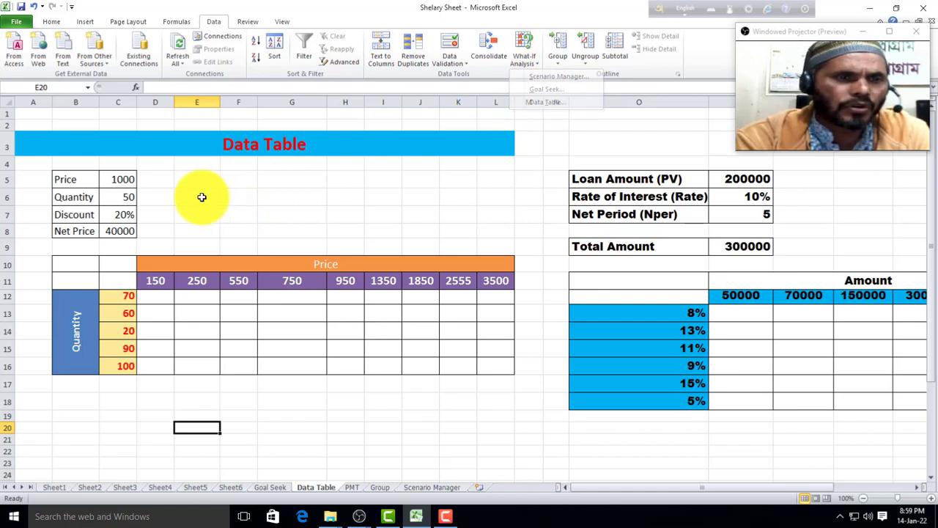
click(196, 196)
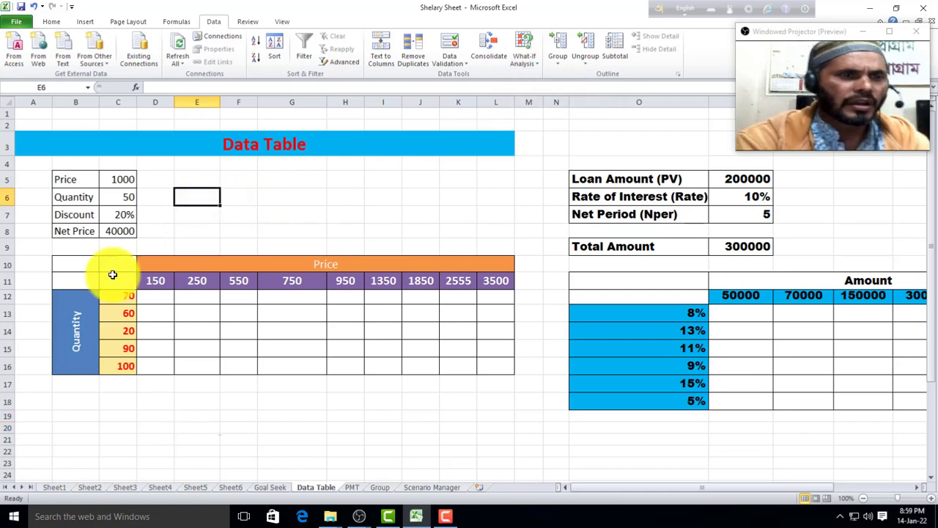
Step: Clear the Net Price cell C8 and re-enter its formula as =(C5*C6)*(100%-C7)
click(130, 232)
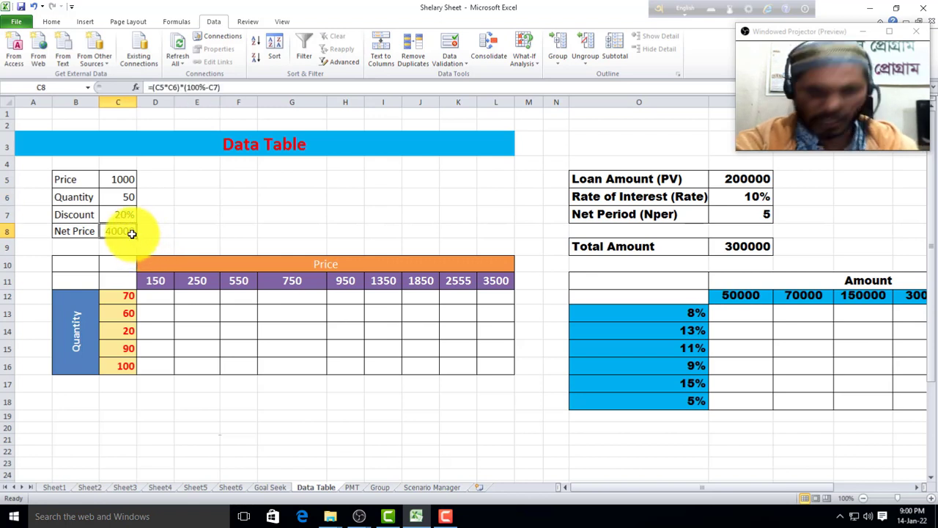
key(Delete)
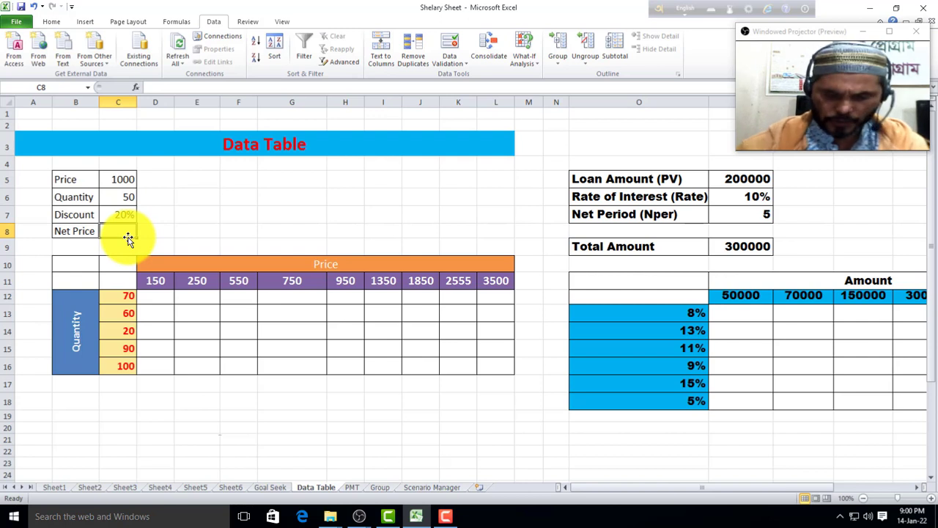
text(=(C5*C6)*(1)
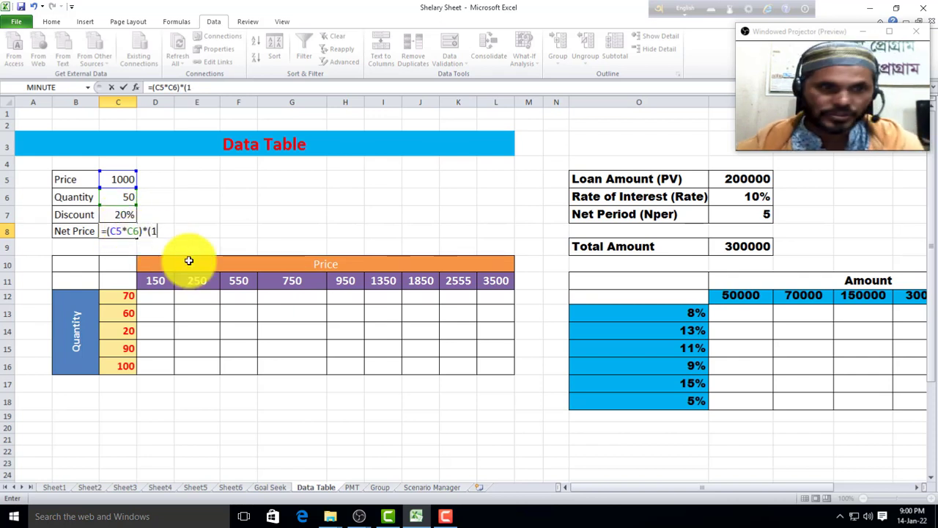
text(00%-C7)
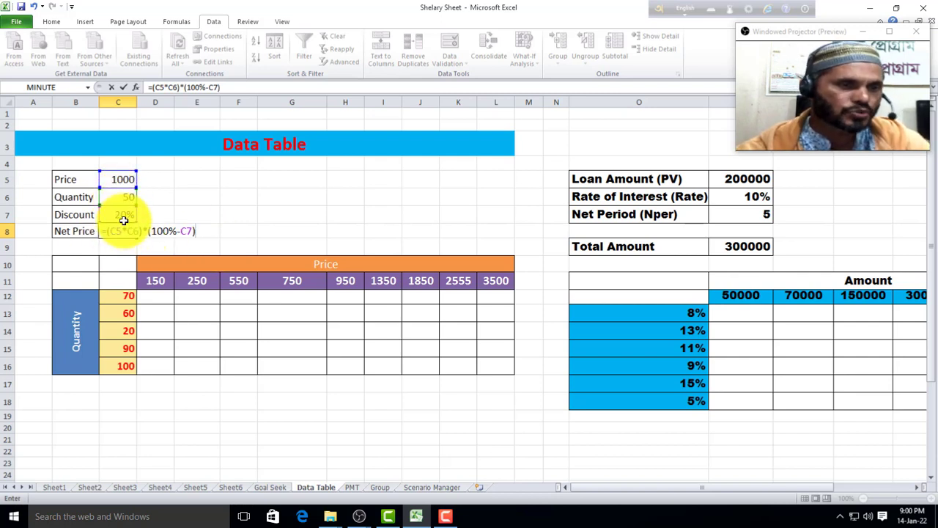
key(Return)
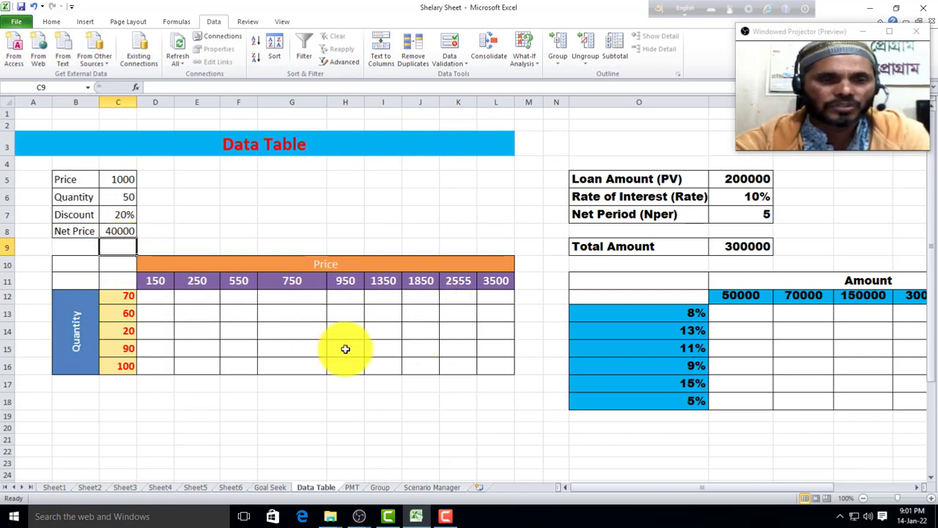
Step: Link corner cell C11 of the price and quantity grid to the Net Price with the formula =C8
click(123, 231)
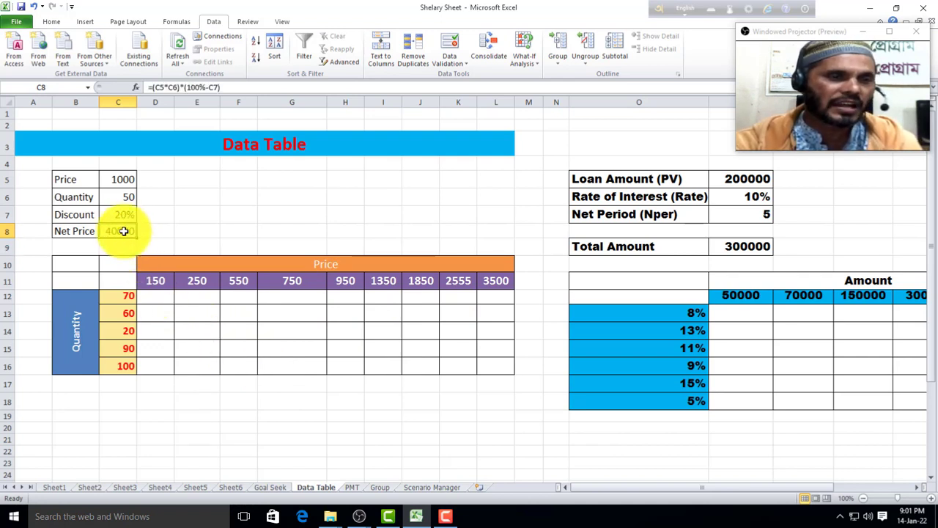
click(119, 281)
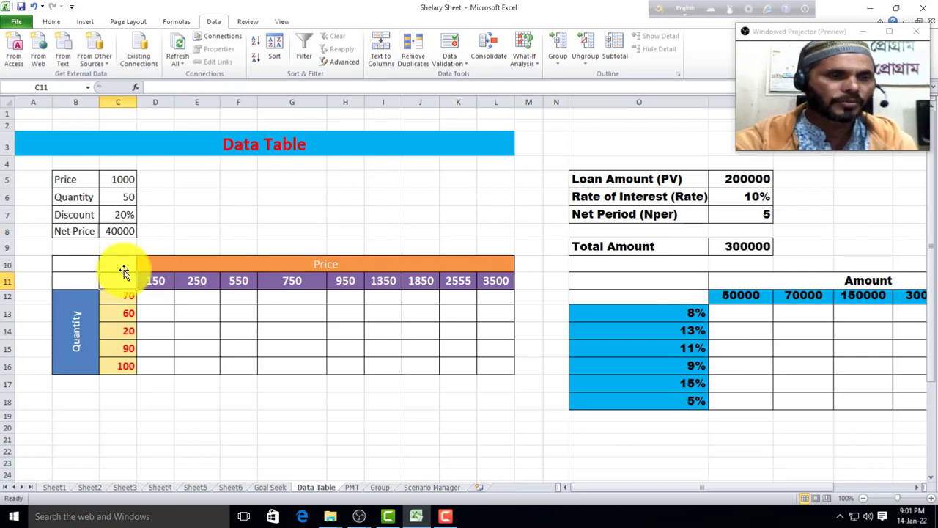
ctrl+click(123, 231)
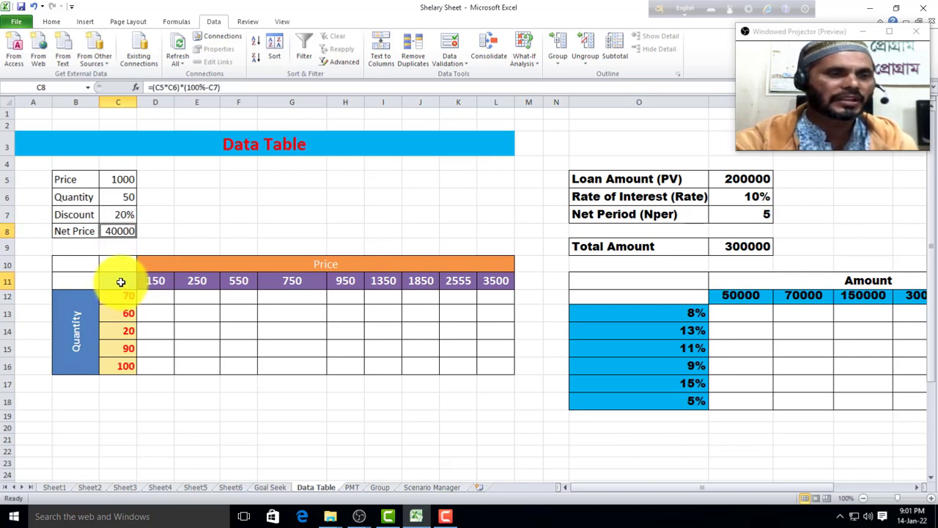
click(120, 283)
text(=)
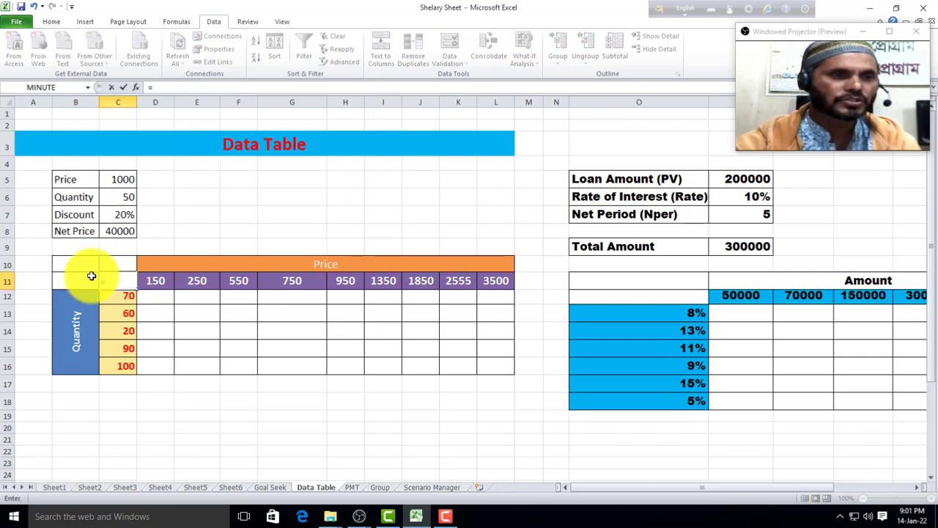
click(120, 231)
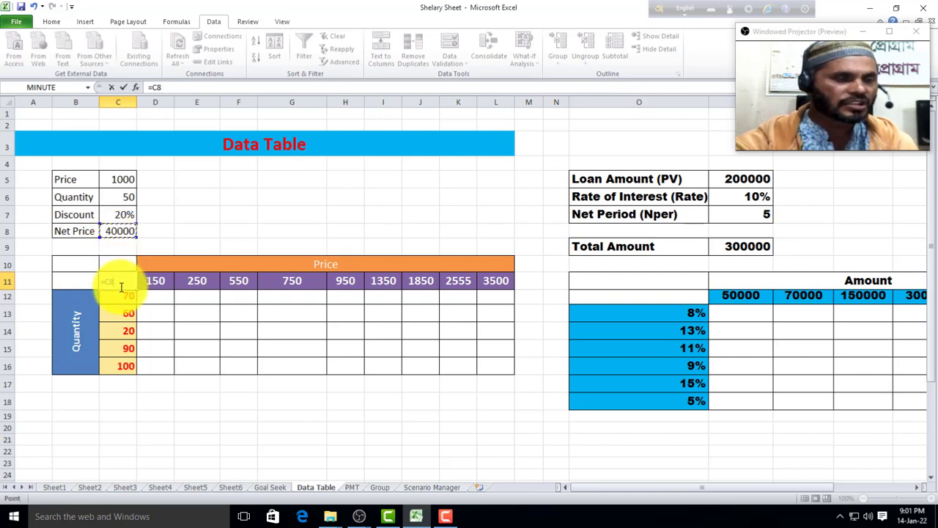
key(Return)
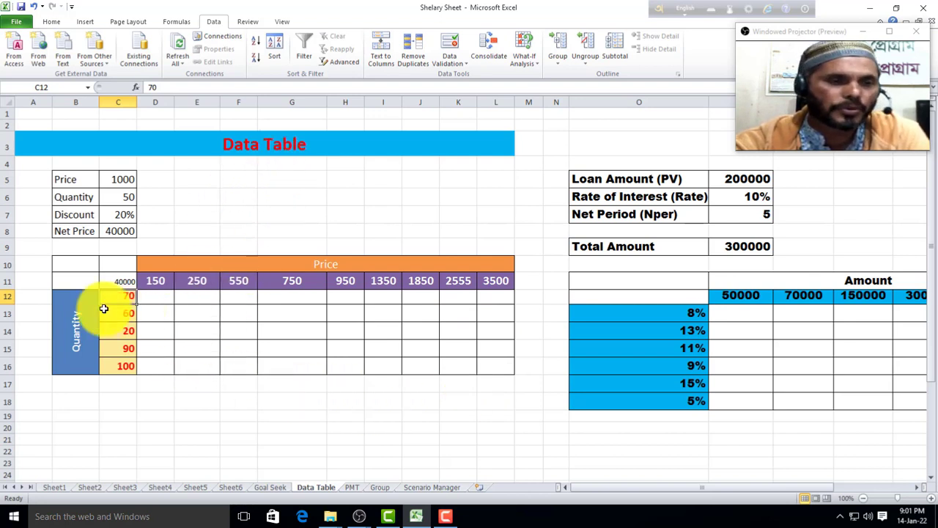
Step: Create a What-If data table over C11:L16 with row input cell $C$5 and column input cell $C$6
drag(110, 281, 479, 371)
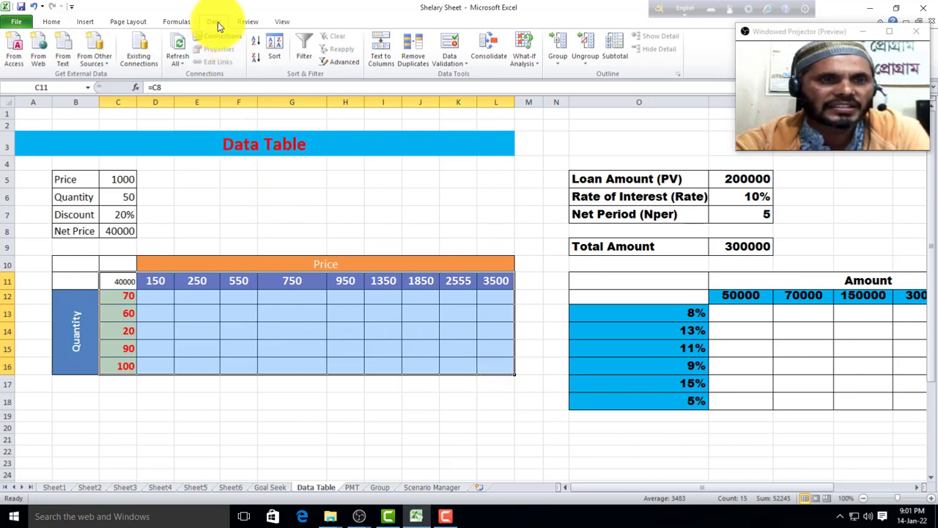
click(538, 64)
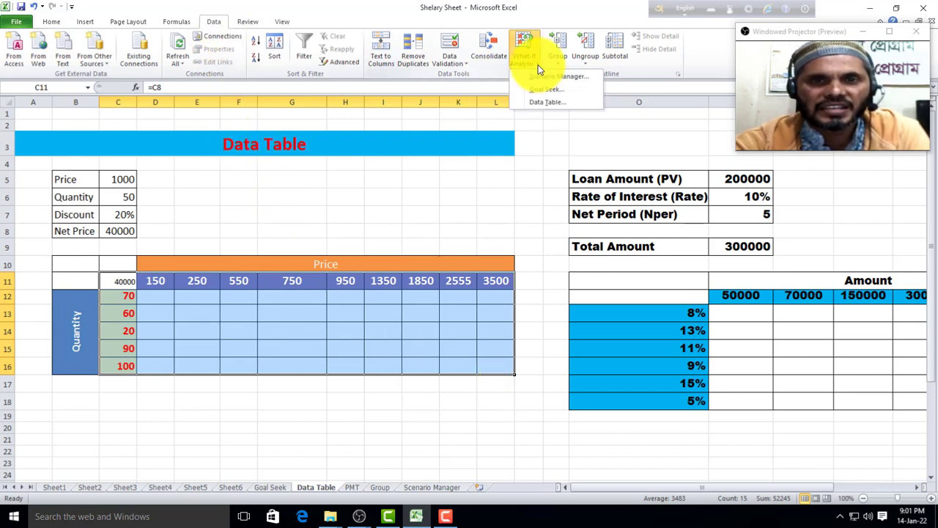
click(549, 104)
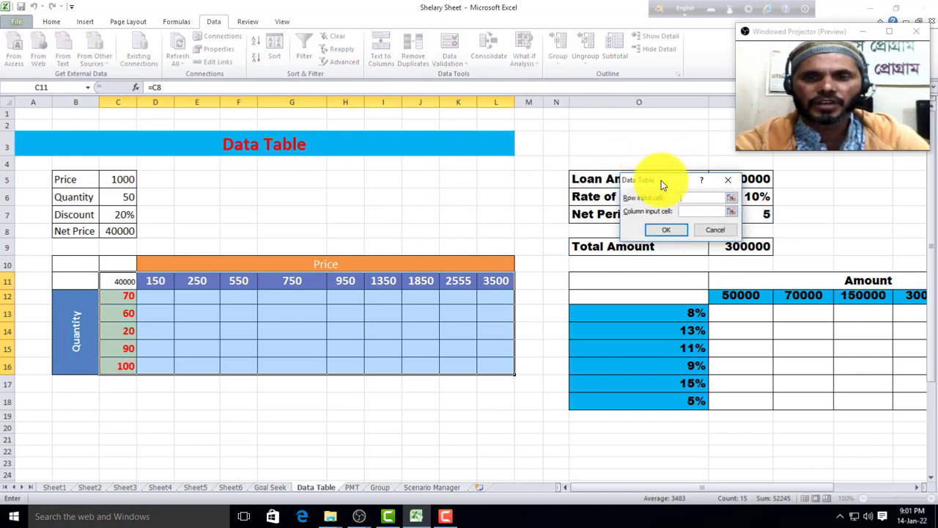
drag(661, 180, 367, 178)
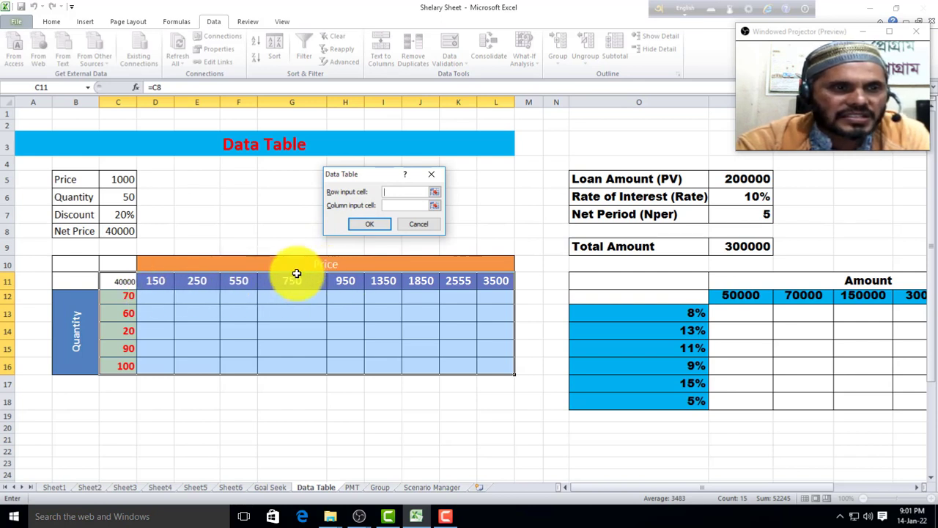
click(125, 180)
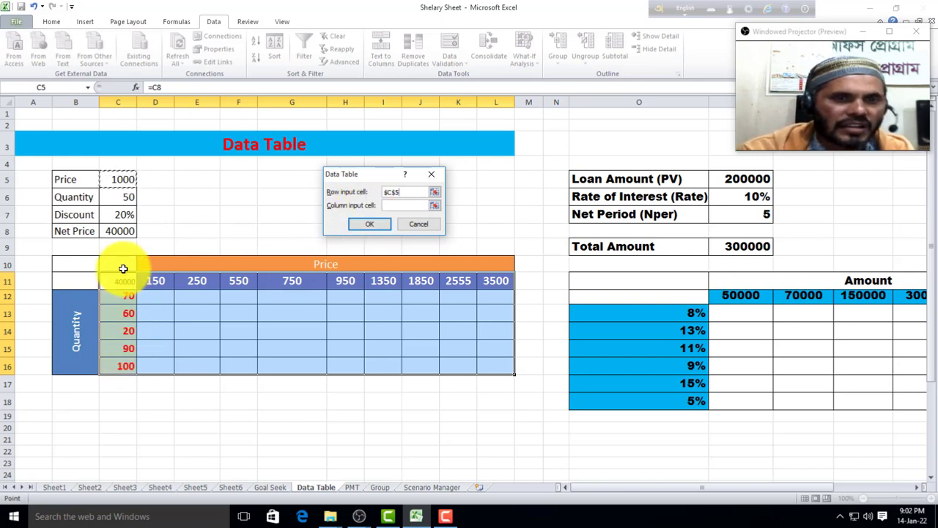
click(407, 205)
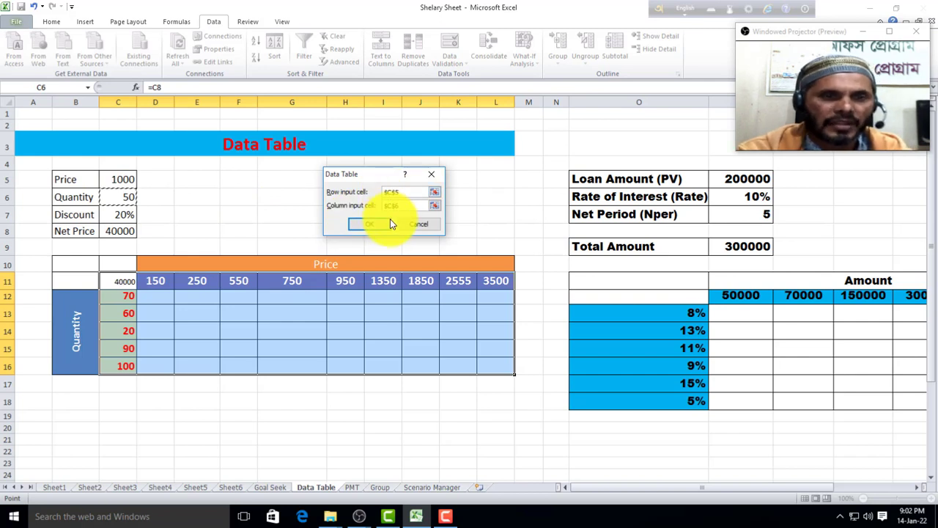
click(371, 224)
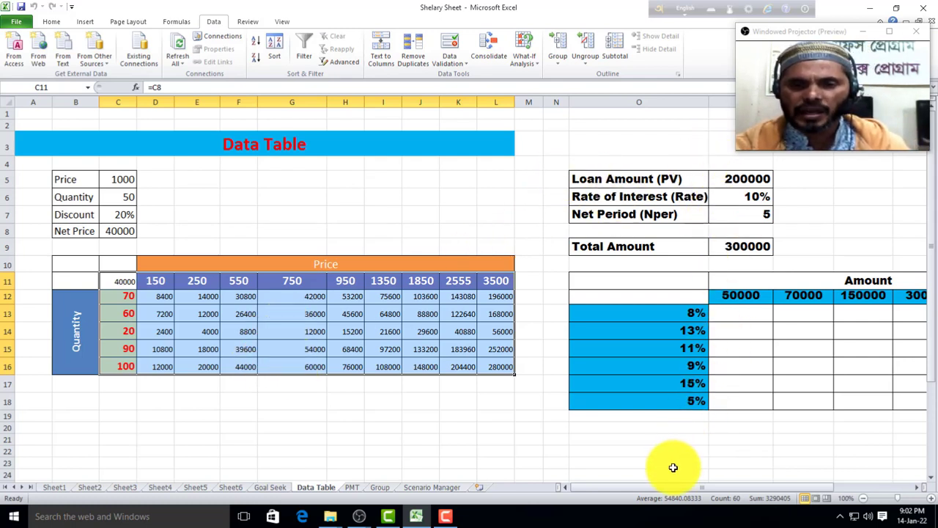
Step: Replace the Total Amount entry in P9 of the loan section with the formula =+P5*P6*P7+P5
drag(679, 484, 746, 492)
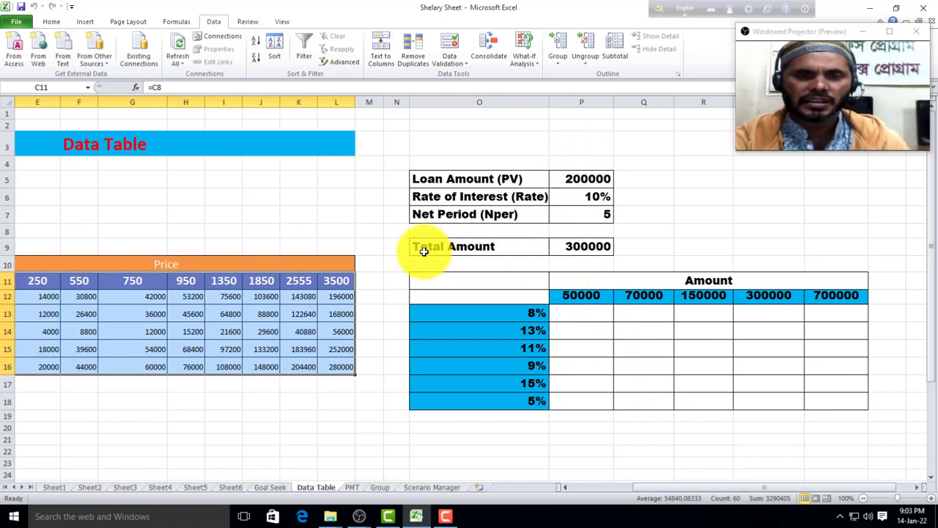
click(590, 248)
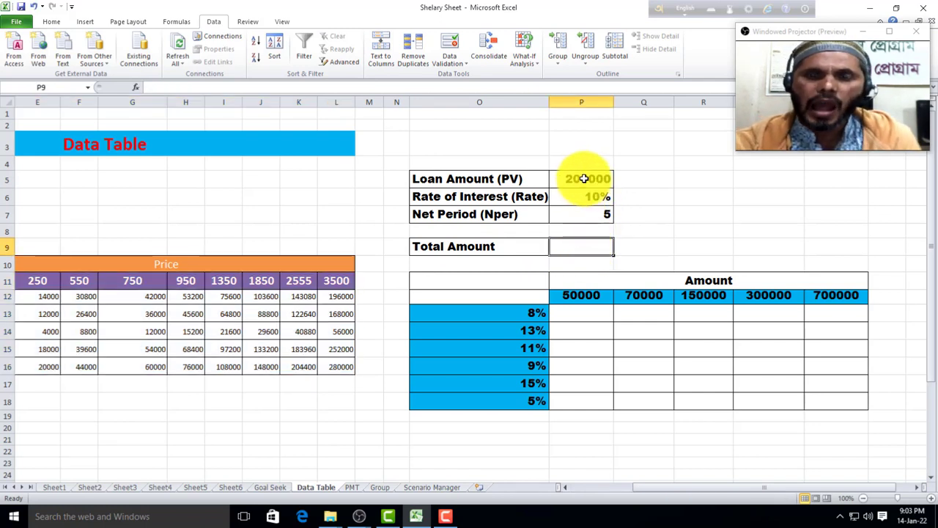
text(=+P5*)
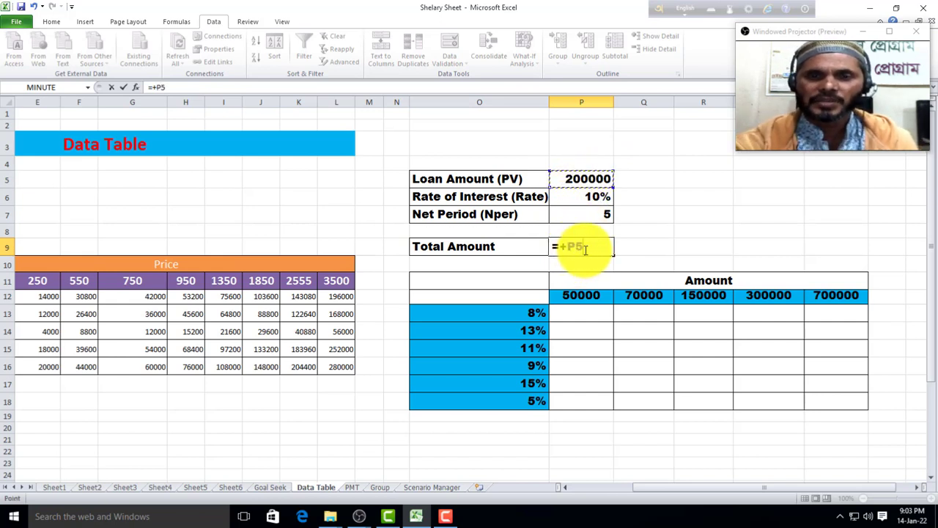
click(585, 200)
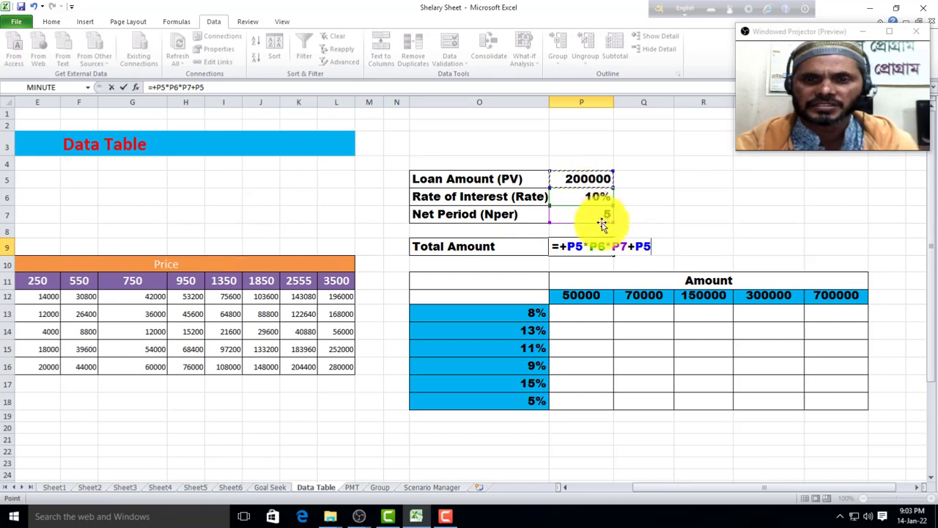
key(Return)
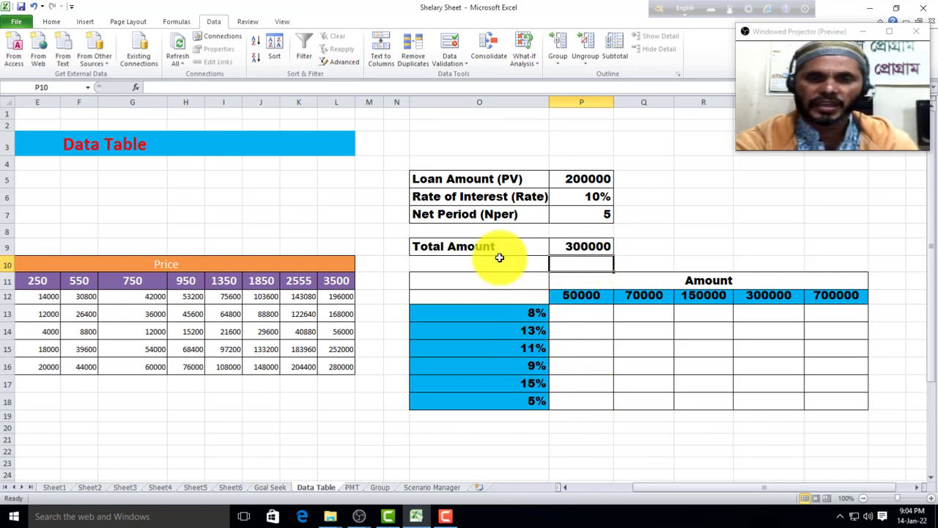
Step: Link corner cell O12 of the loan grid to the Total Amount with the formula =P9
click(507, 299)
text(=)
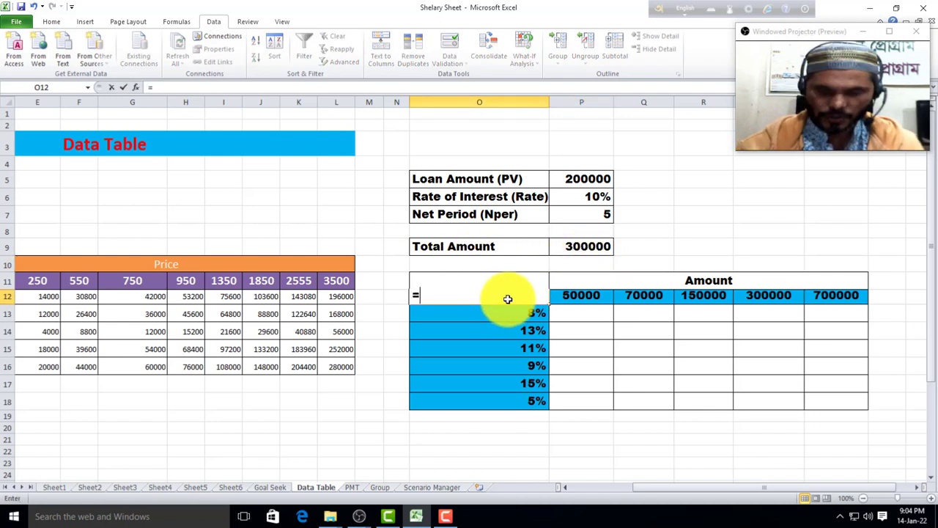
click(587, 247)
key(Return)
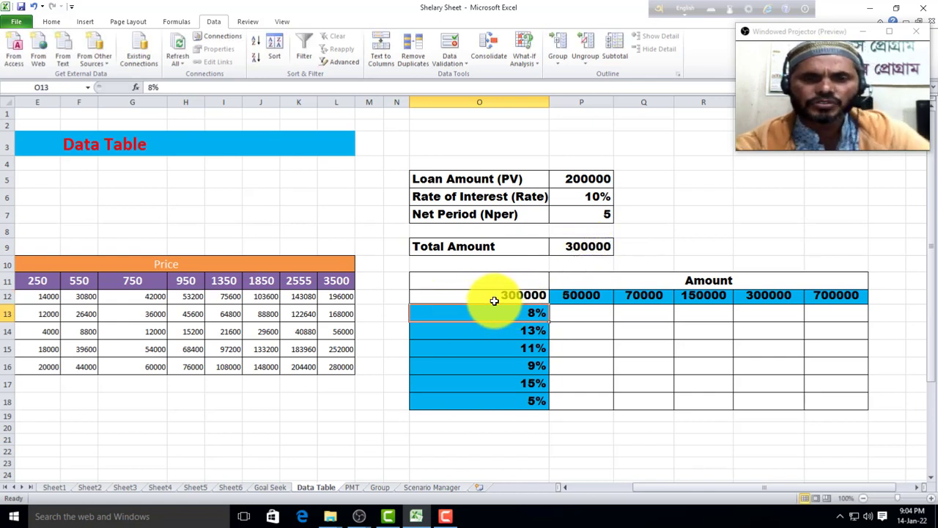
Step: Create a What-If data table over the loan grid from O12 through the 5% row, with row input cell $P$5 and column input cell $P$6
drag(477, 298, 806, 401)
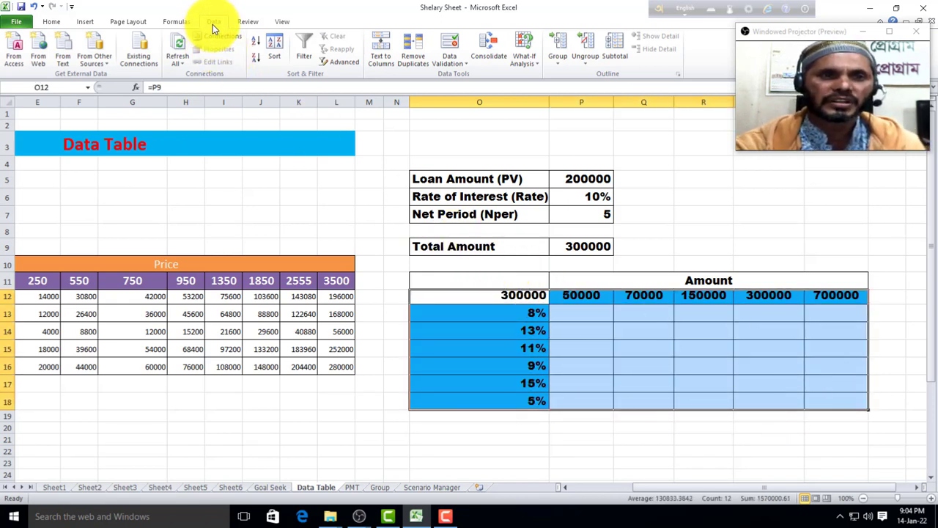
click(537, 63)
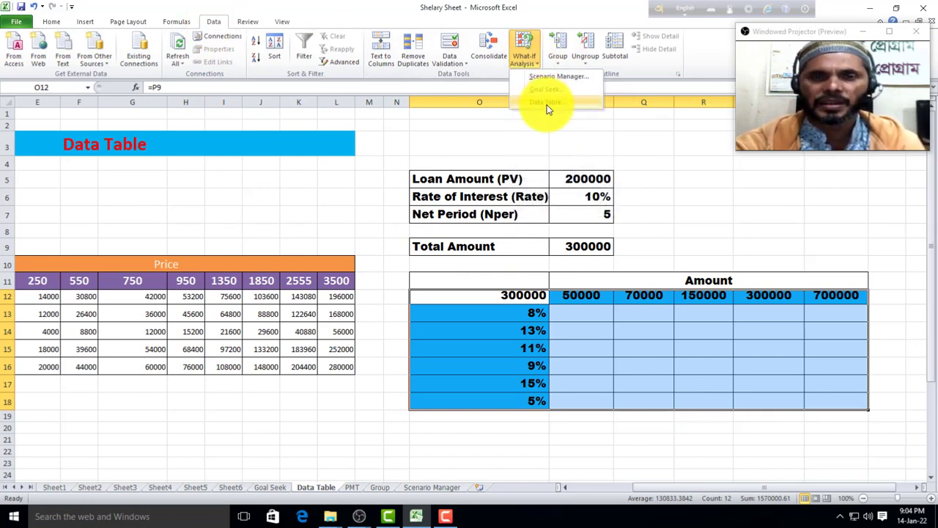
click(547, 103)
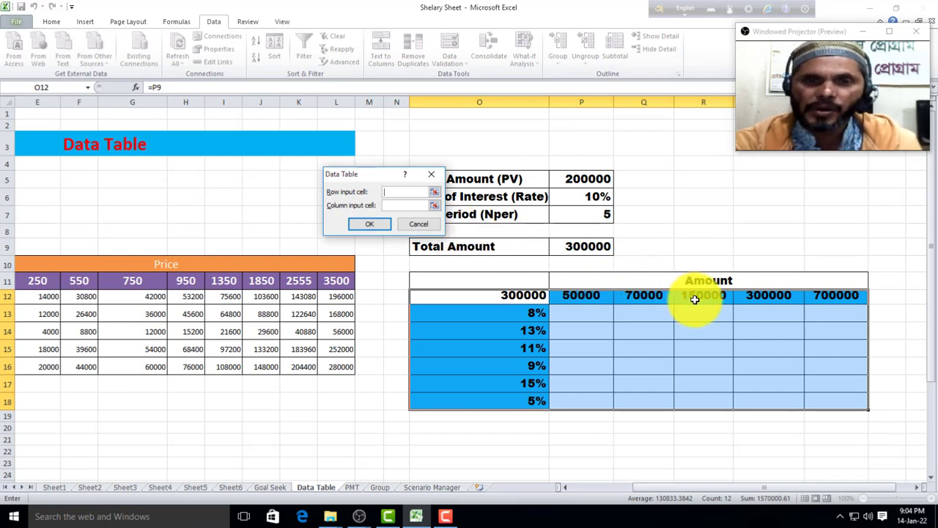
drag(390, 178, 343, 181)
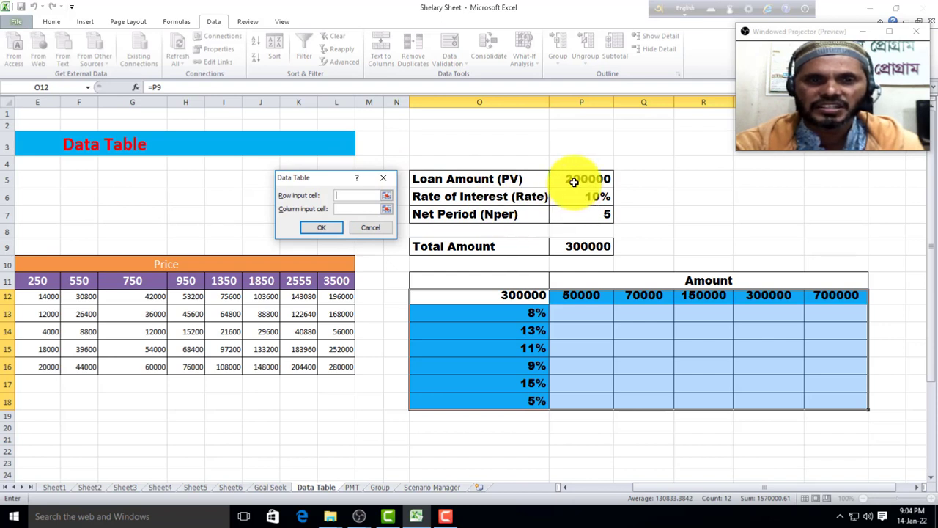
click(308, 228)
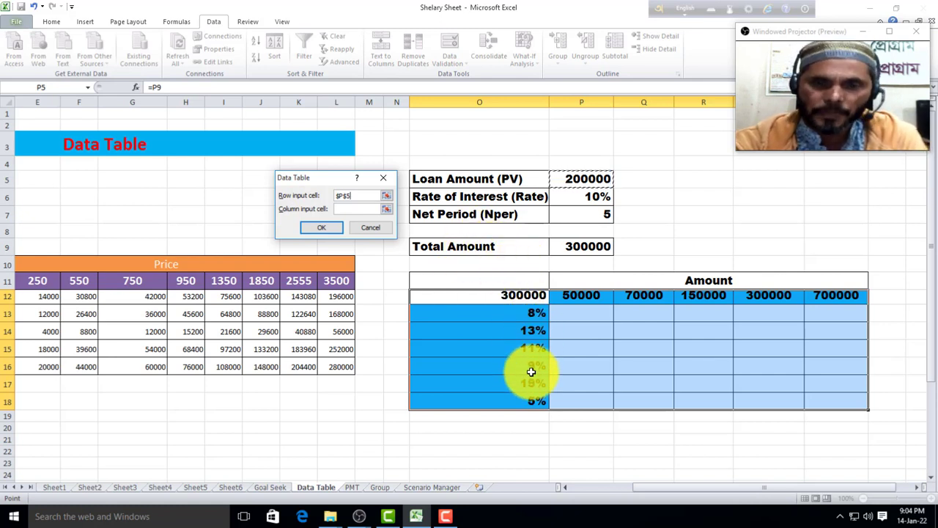
click(340, 231)
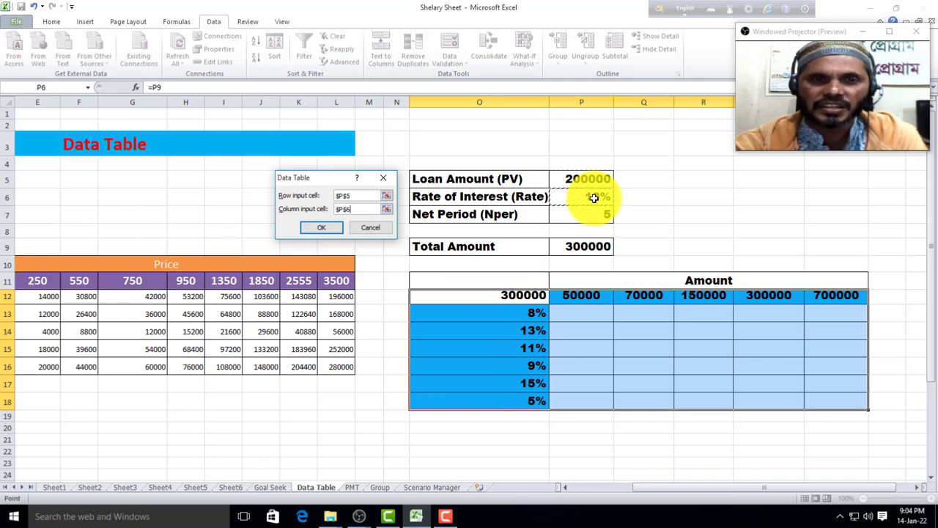
click(333, 228)
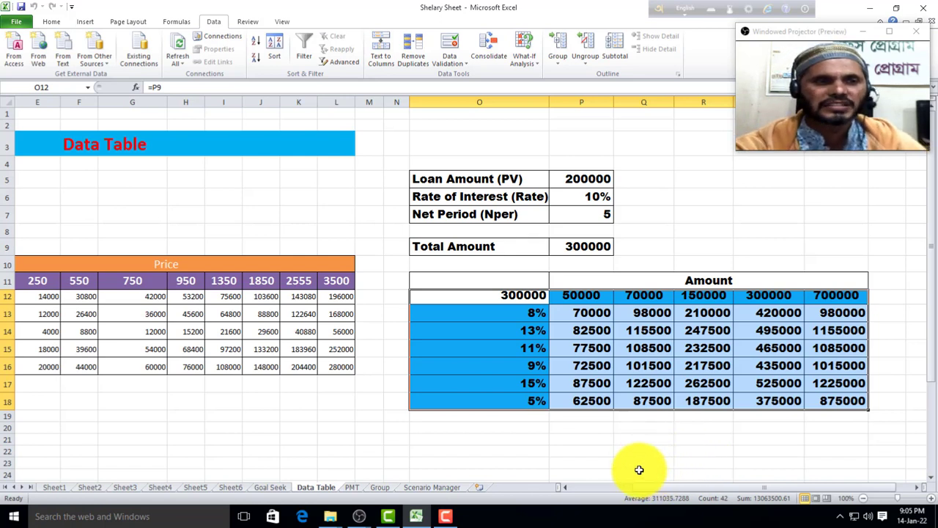
mouse_move(662, 495)
mouse_down()
mouse_move(649, 497)
mouse_move(662, 494)
mouse_up()
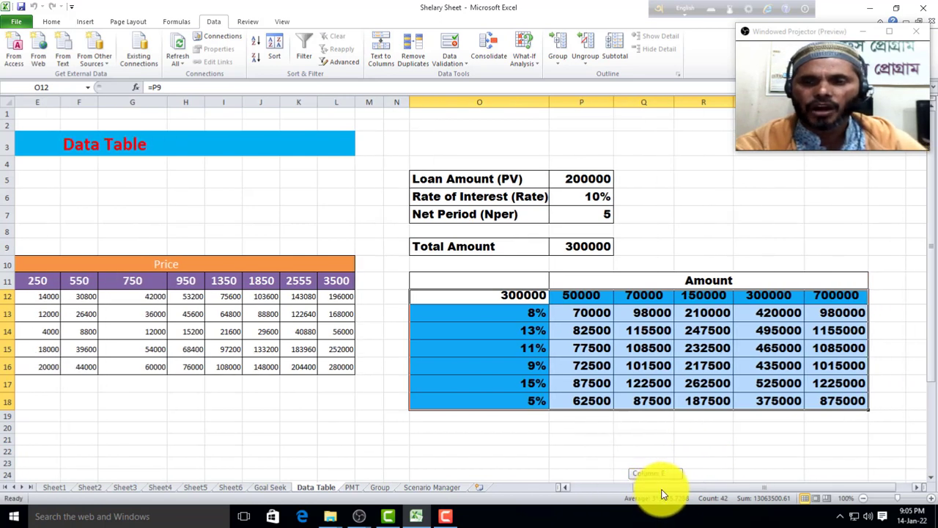